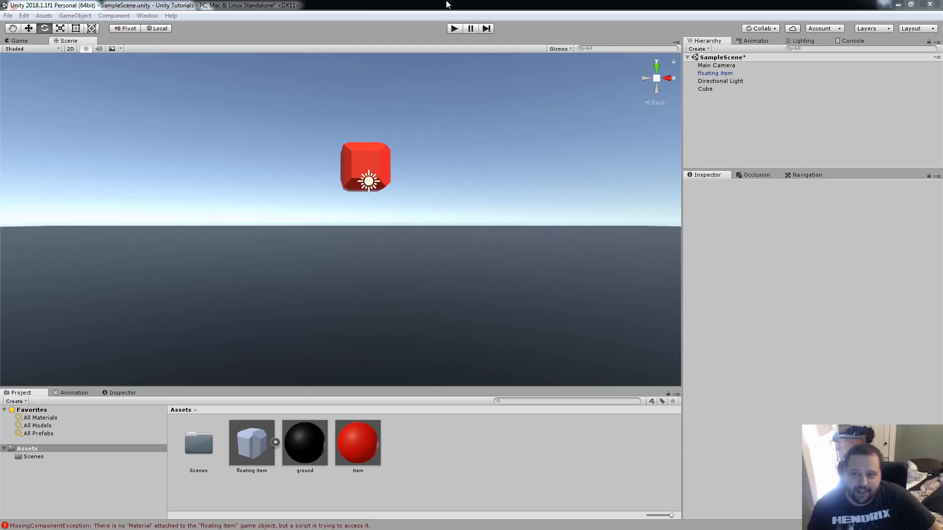
click(735, 68)
click(720, 74)
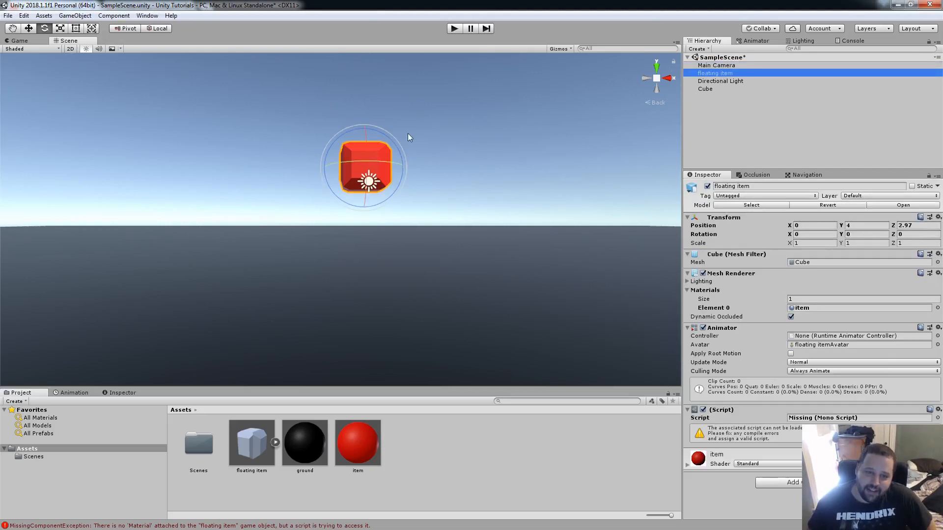
click(368, 182)
click(470, 359)
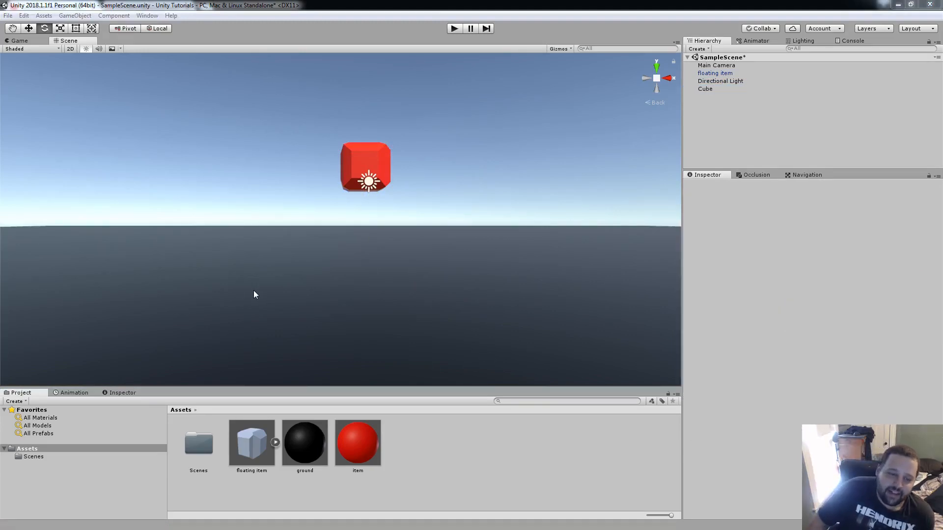
- Bring up the Animation window to work on the floating item's animation
click(75, 394)
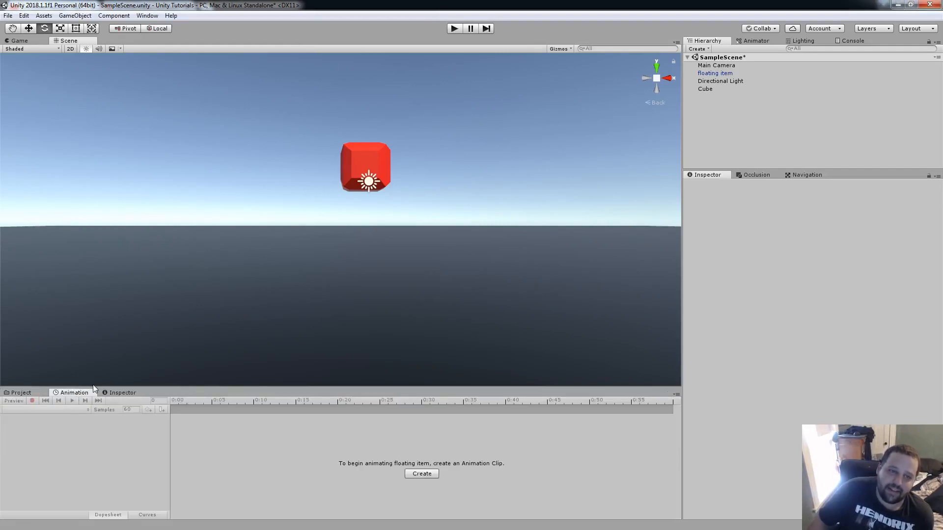
click(147, 16)
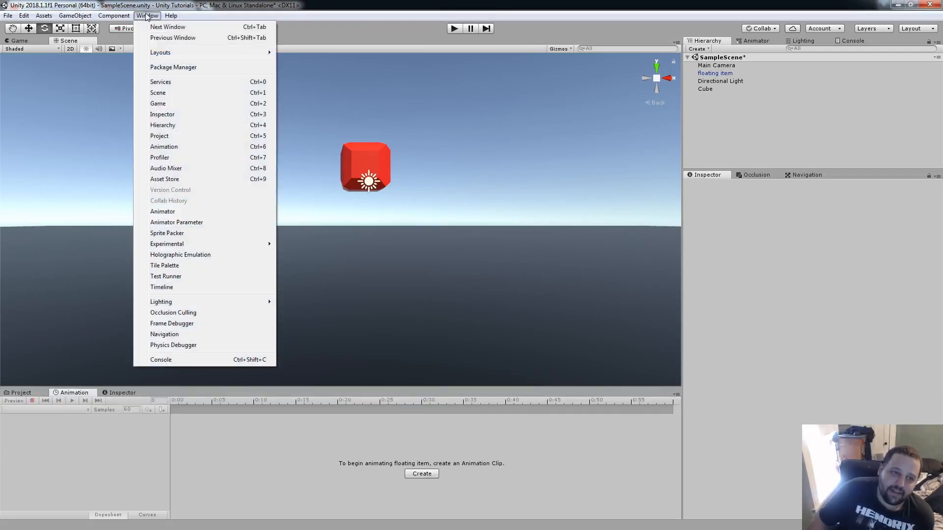
click(179, 147)
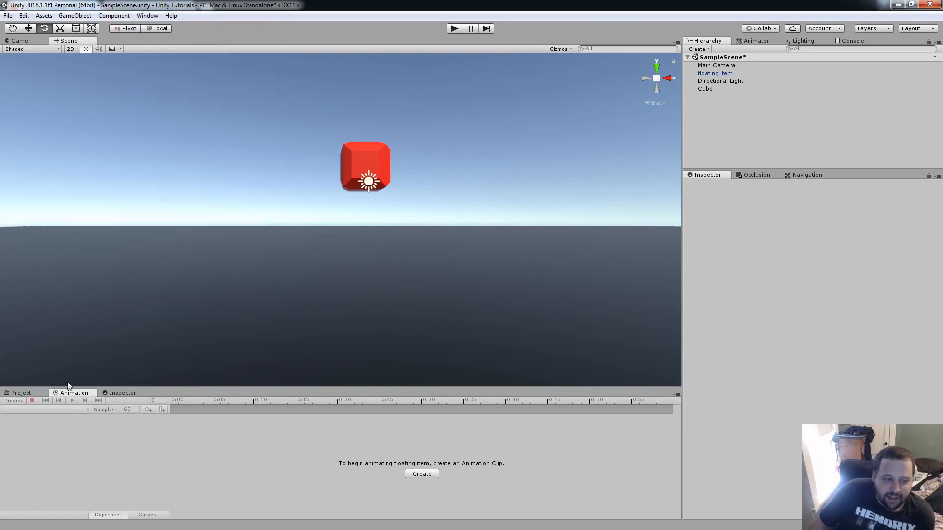
- Create an animation clip named floatingitem for the red floating item and save it in the Assets folder
click(366, 159)
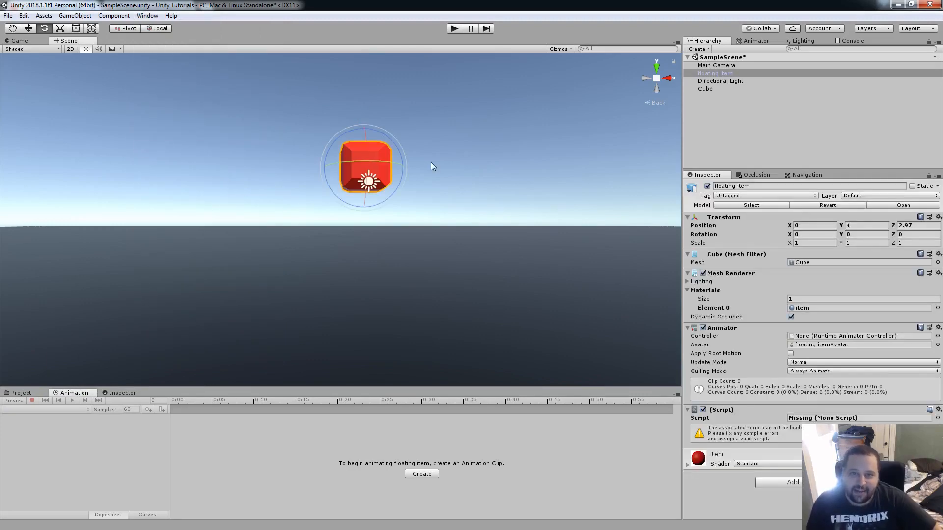
click(423, 473)
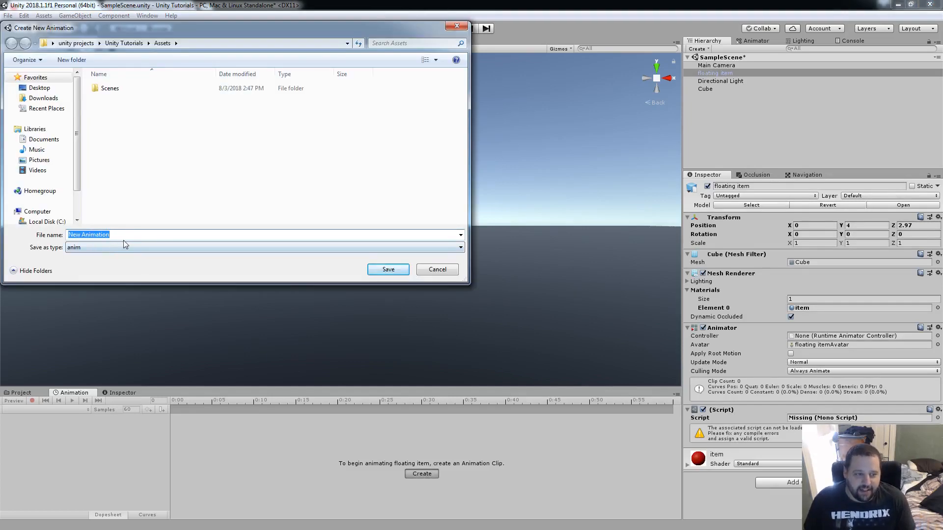
text(flo)
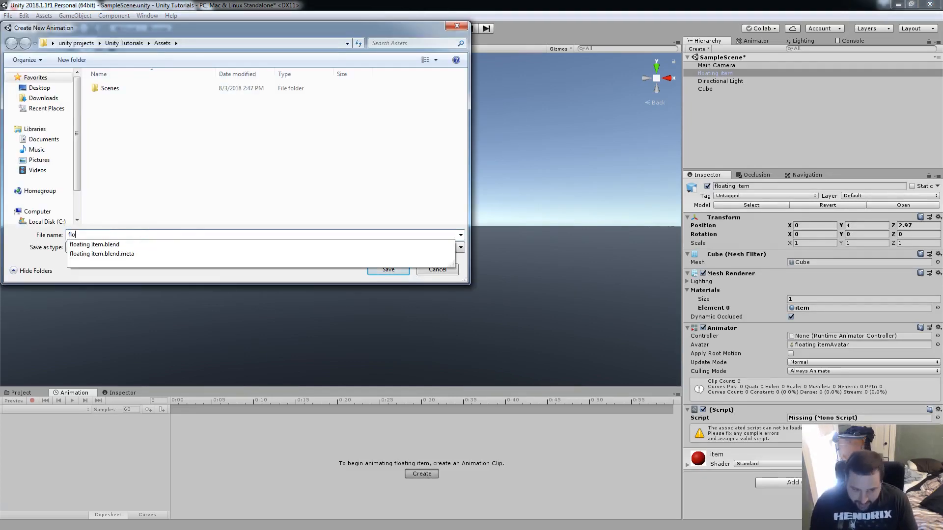
text(atingitem)
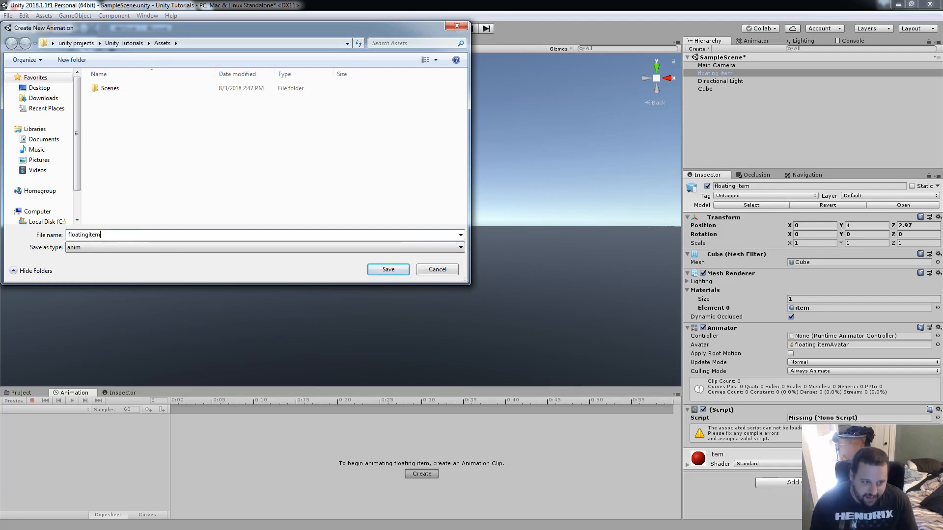
key(Return)
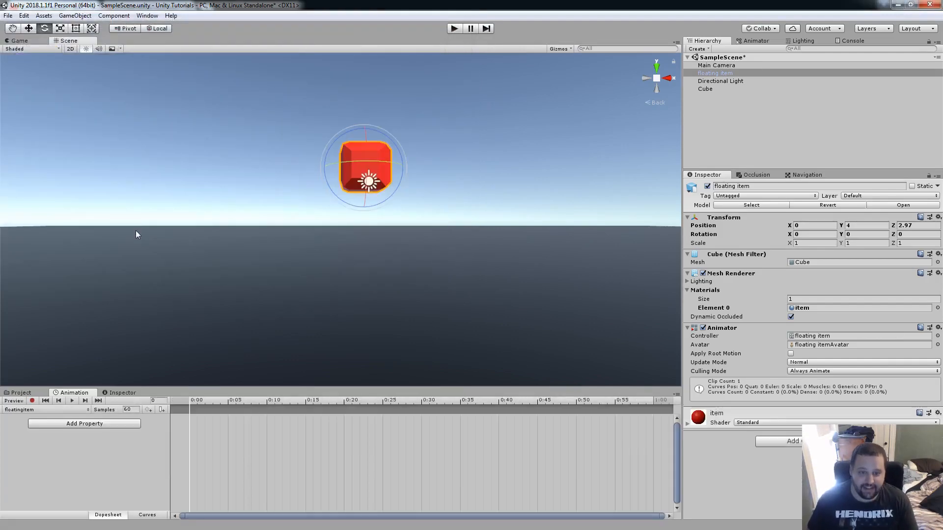
click(88, 411)
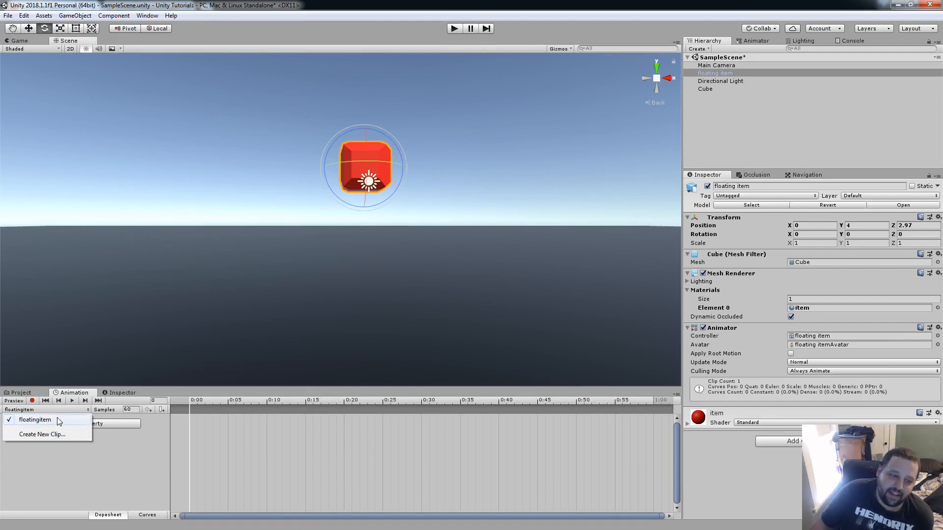
click(38, 435)
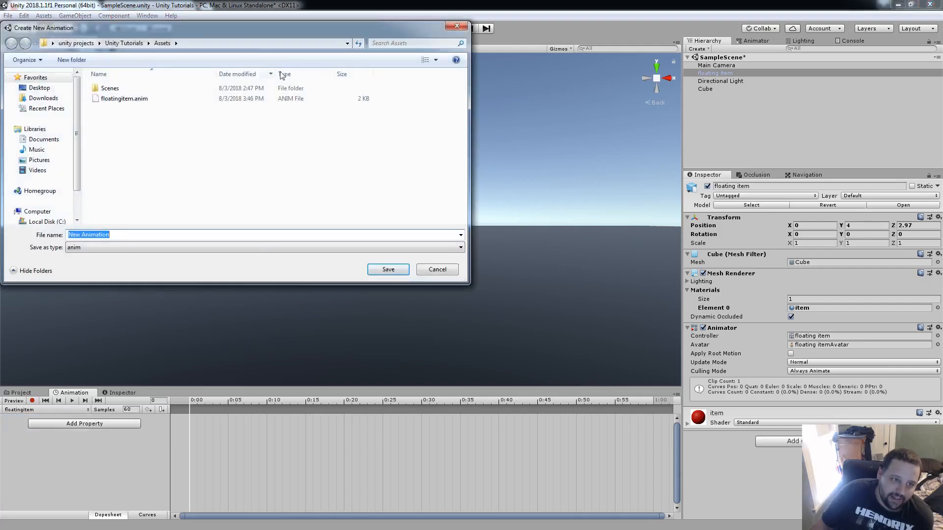
click(457, 27)
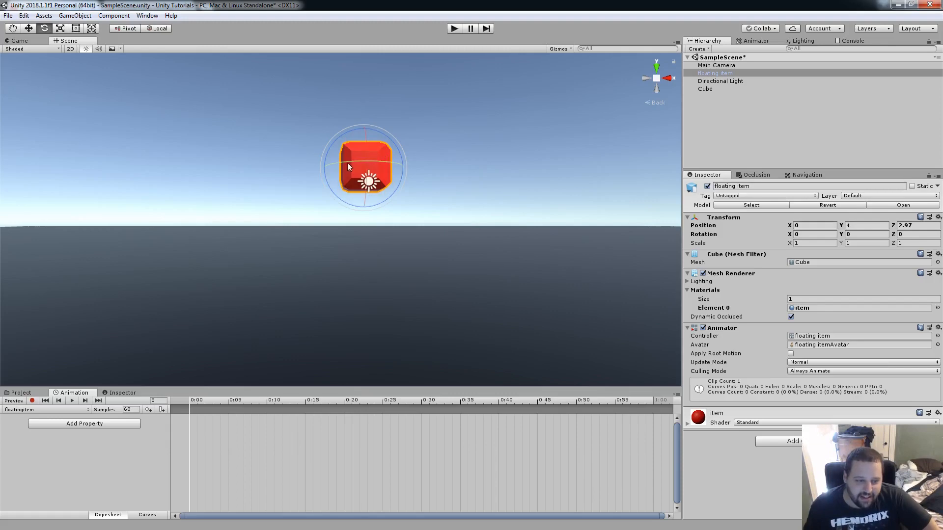
- Record a position keyframe at 0:10 with the floating item raised to about Y 7.36
click(32, 400)
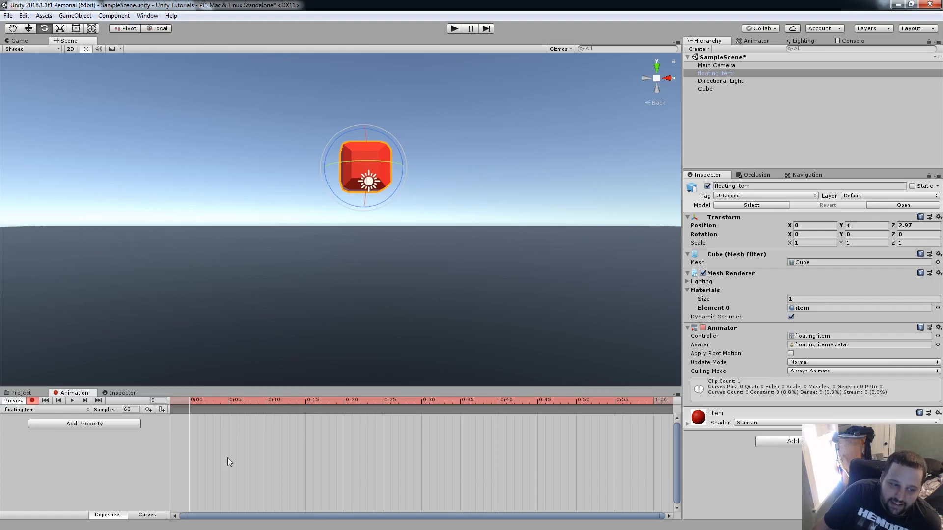
scroll(578, 445, down, 2)
key(w)
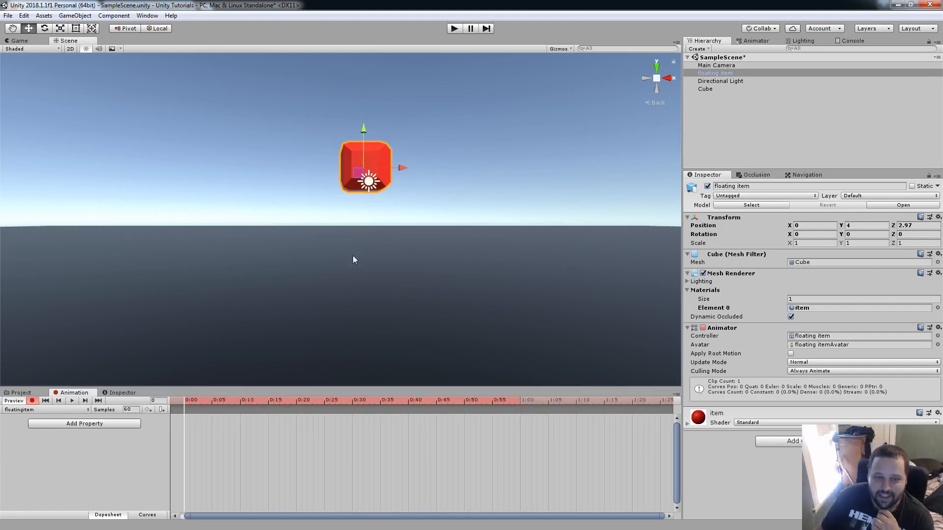
click(241, 402)
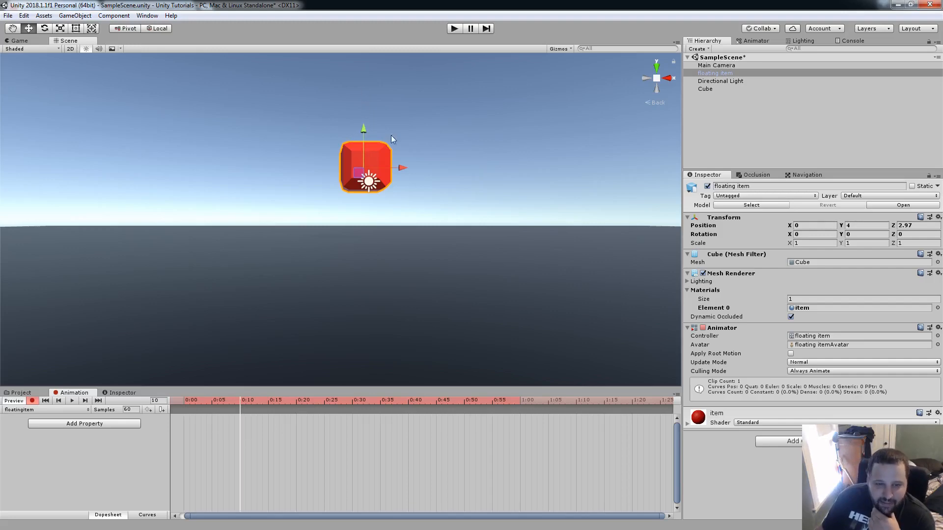
drag(364, 124, 366, 59)
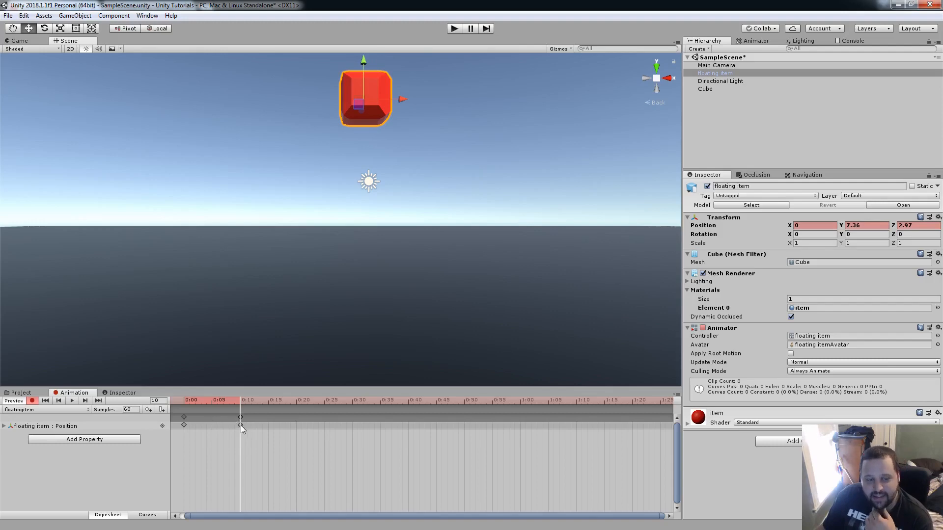
- Examine the X, Y and Z keyframes inside the floating item's Position track
click(43, 427)
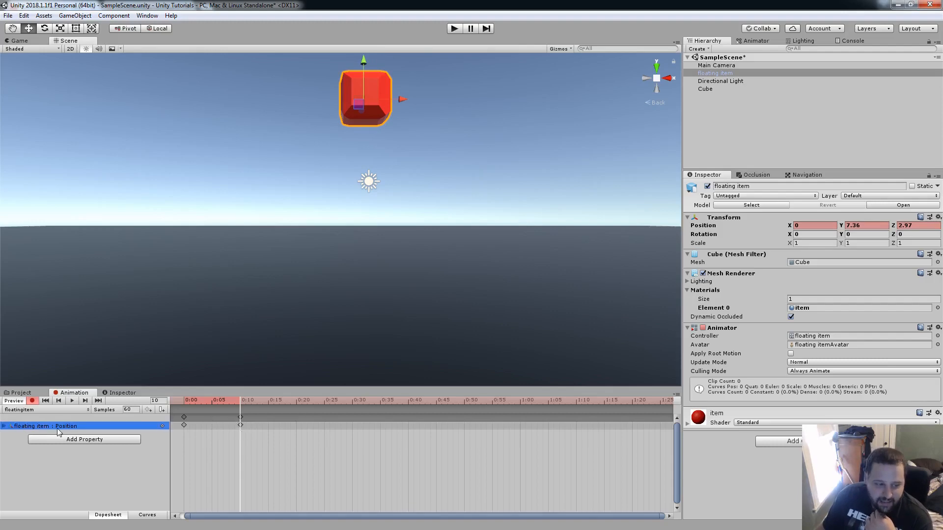
click(7, 427)
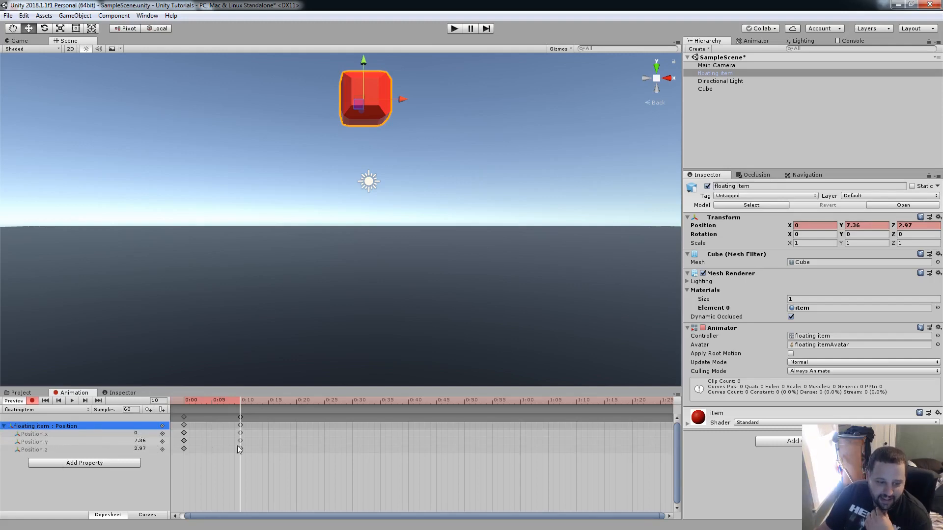
click(5, 426)
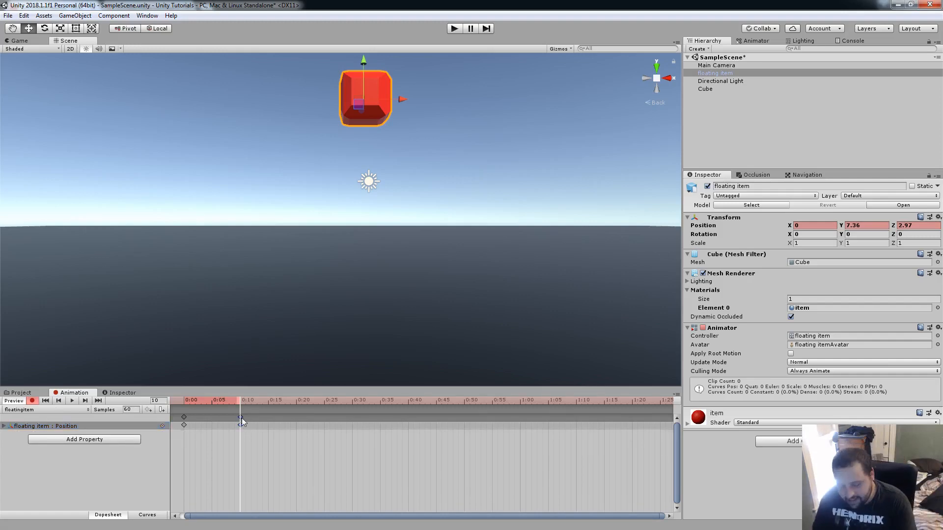
- Copy the position keyframe at 0:00 and paste it at 0:30 so the clip ends at its starting position
drag(239, 417, 256, 419)
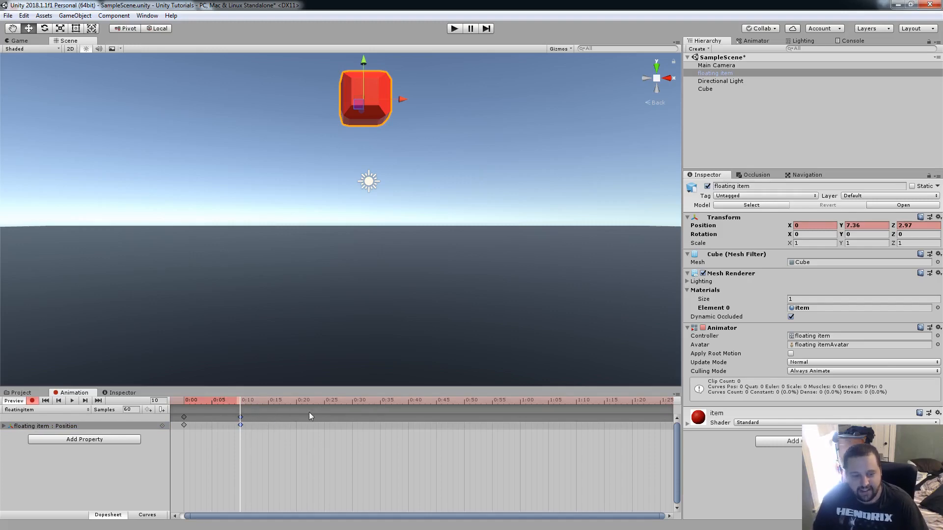
click(184, 417)
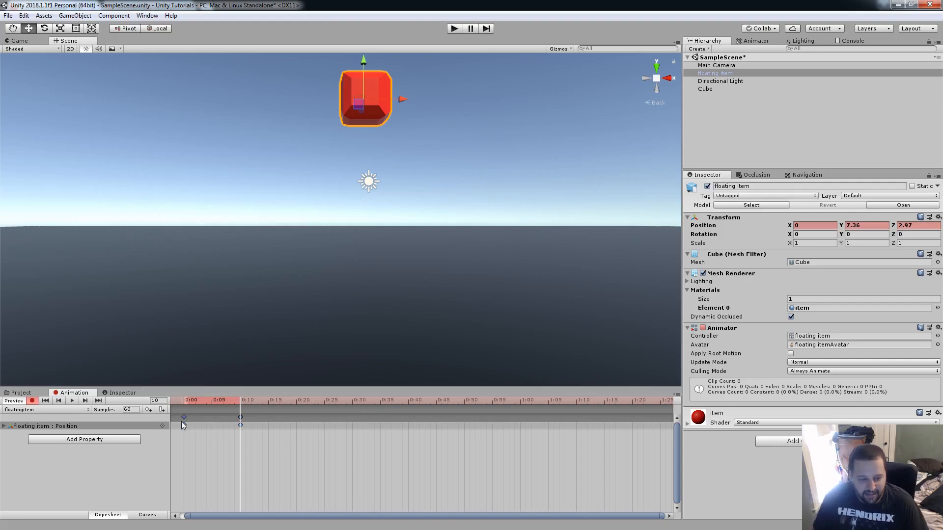
click(353, 403)
key(ctrl+v)
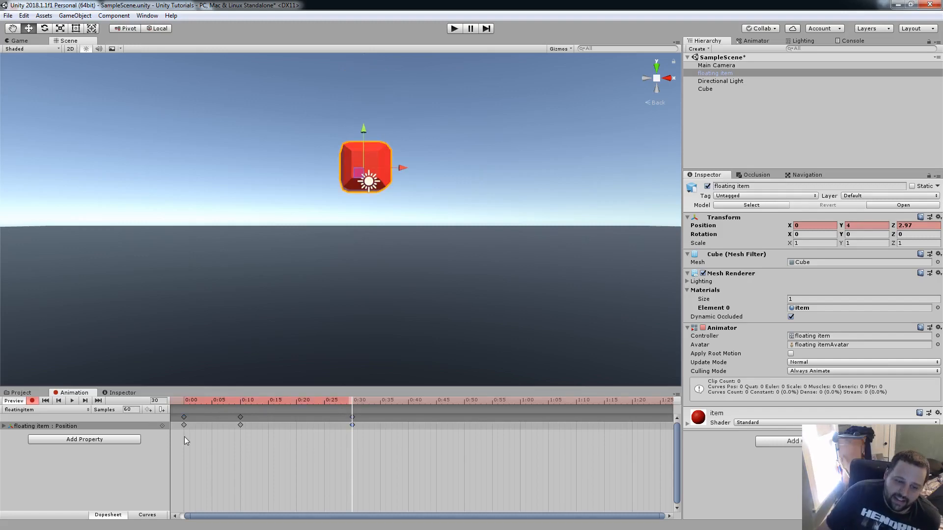
- Record a position keyframe at 0:20 with the floating item lowered to about Y 2.15
drag(209, 409, 186, 411)
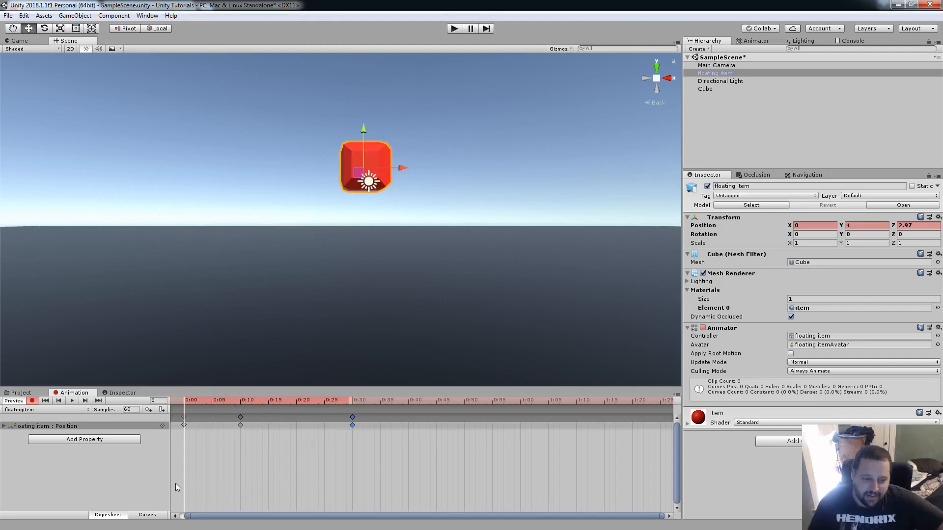
drag(187, 405, 352, 408)
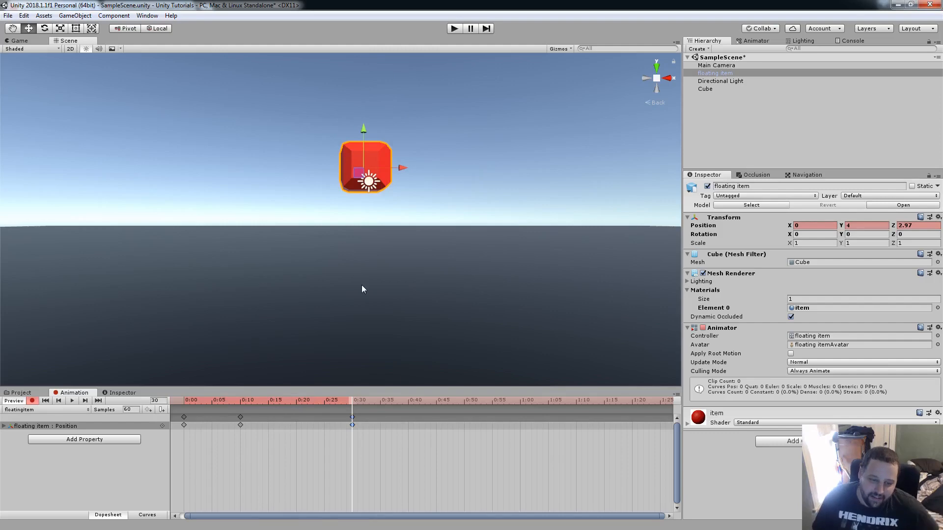
click(296, 403)
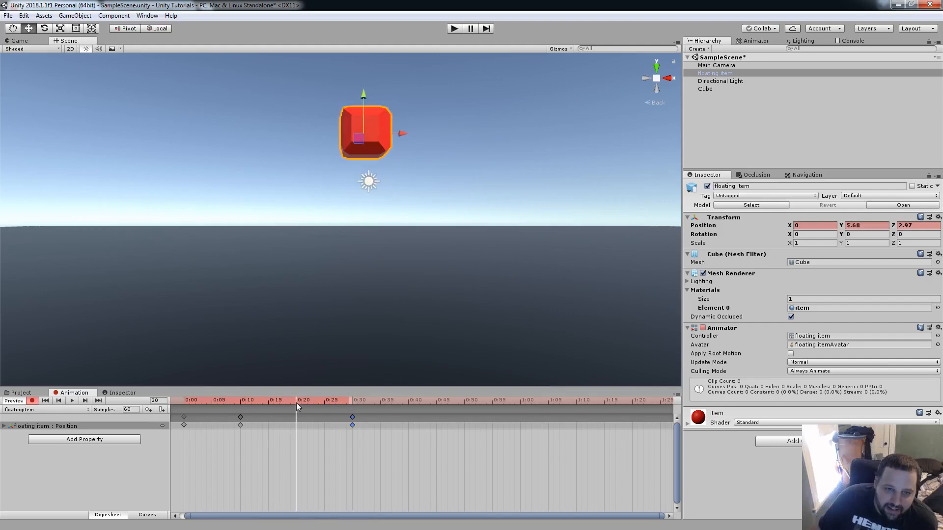
drag(363, 96, 371, 167)
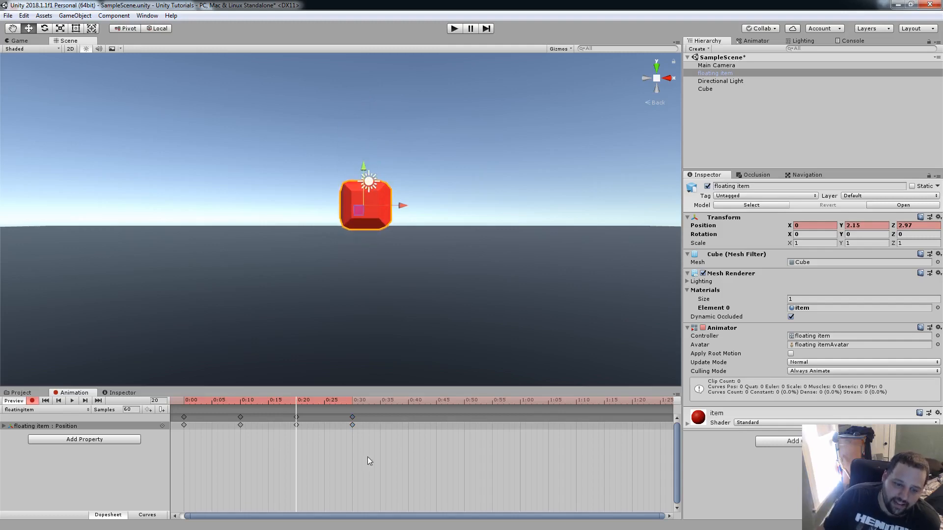
- Return the animation playhead to 0:00, play the scene to check the floating motion, and stop playback
drag(294, 403, 352, 404)
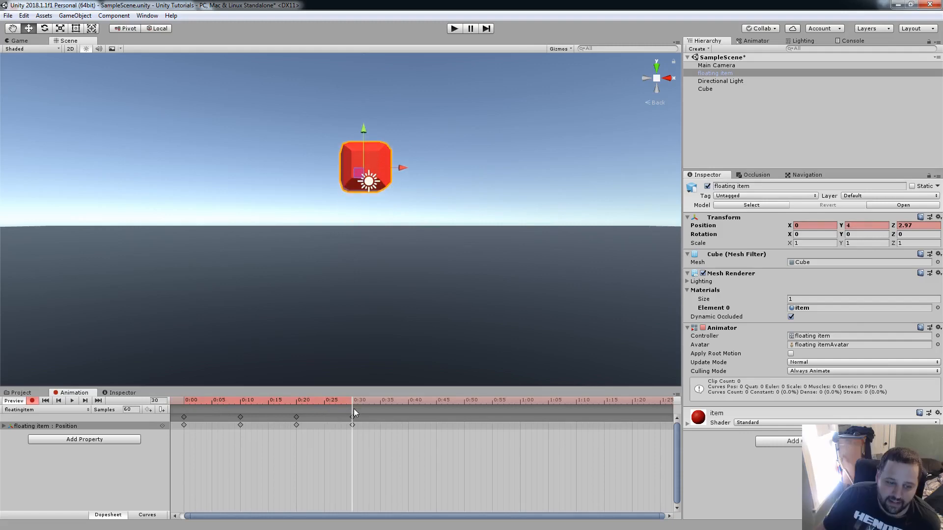
click(185, 398)
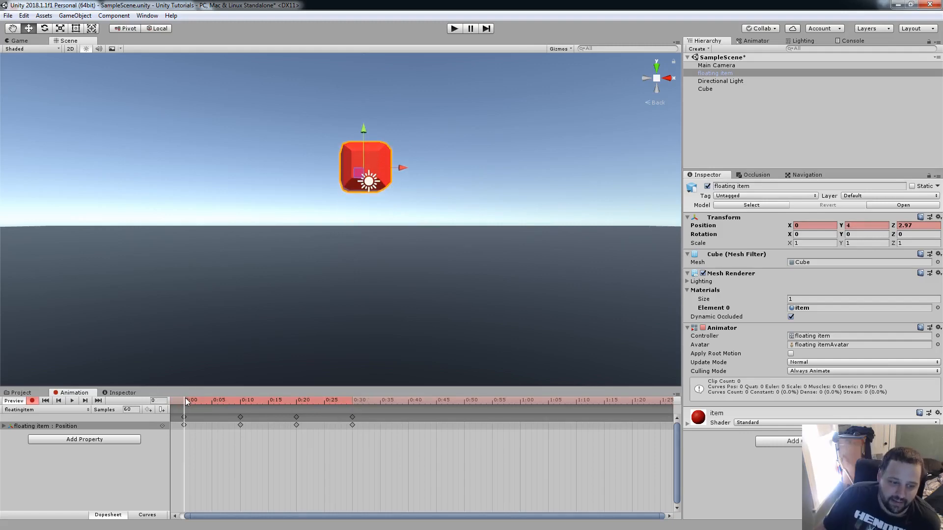
click(453, 30)
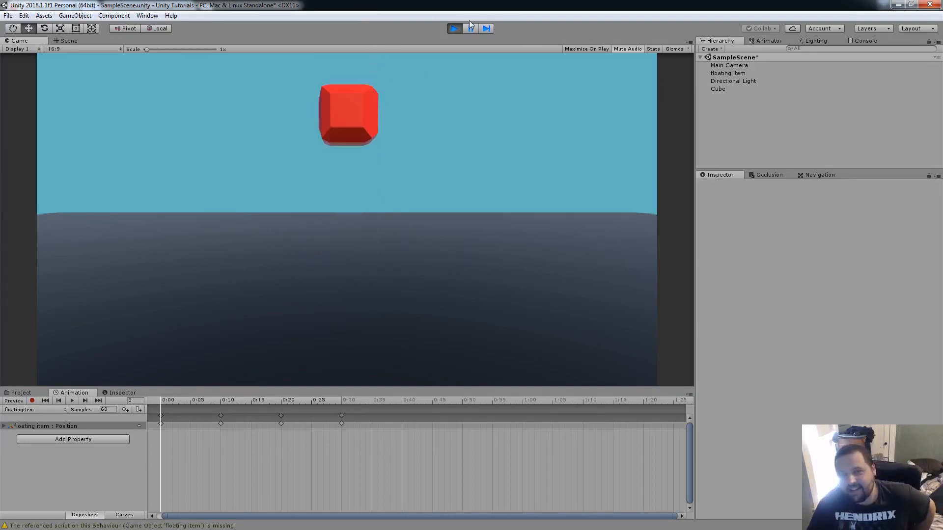
click(452, 30)
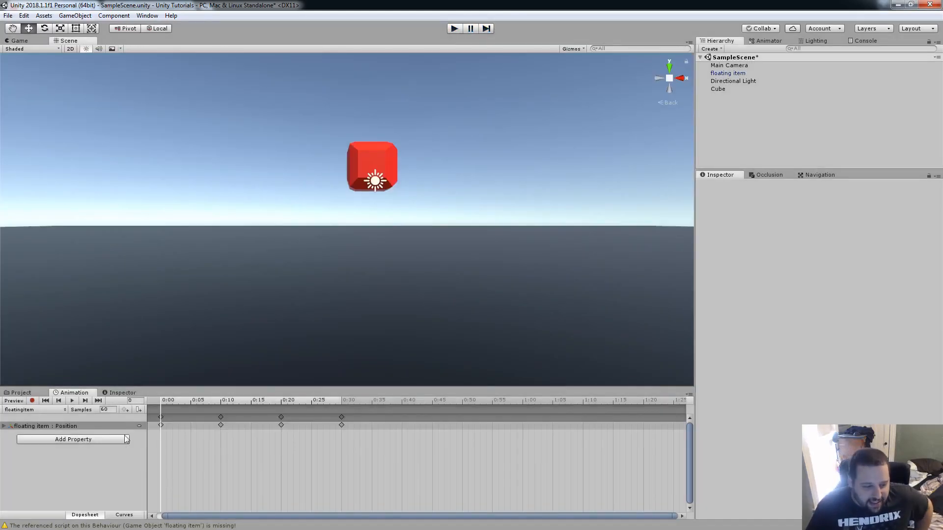
- Show the clip as animation curves and isolate the floating item's Position.y curve
click(126, 516)
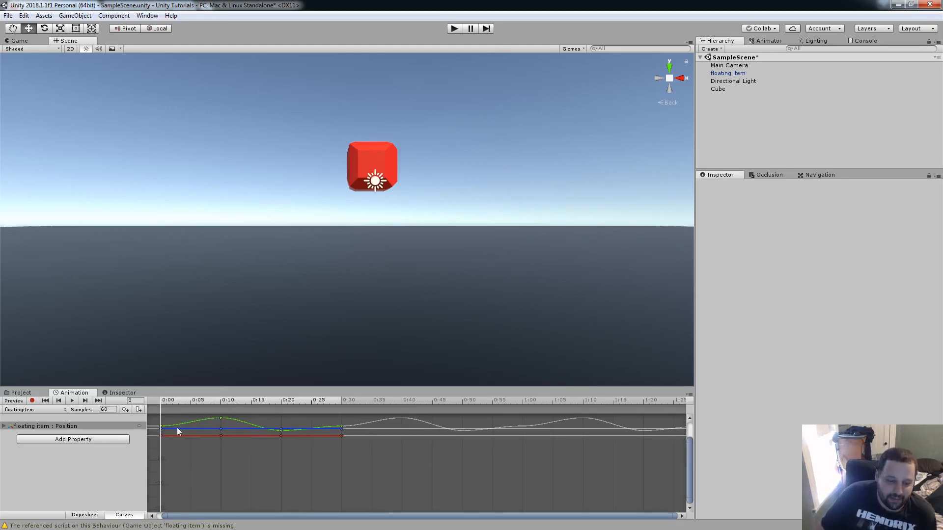
scroll(208, 438, up, 4)
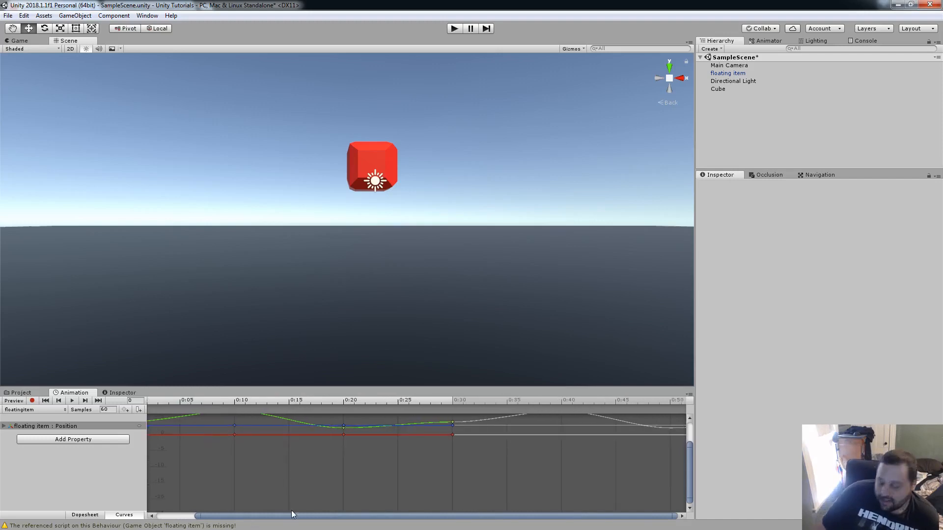
drag(689, 452, 688, 431)
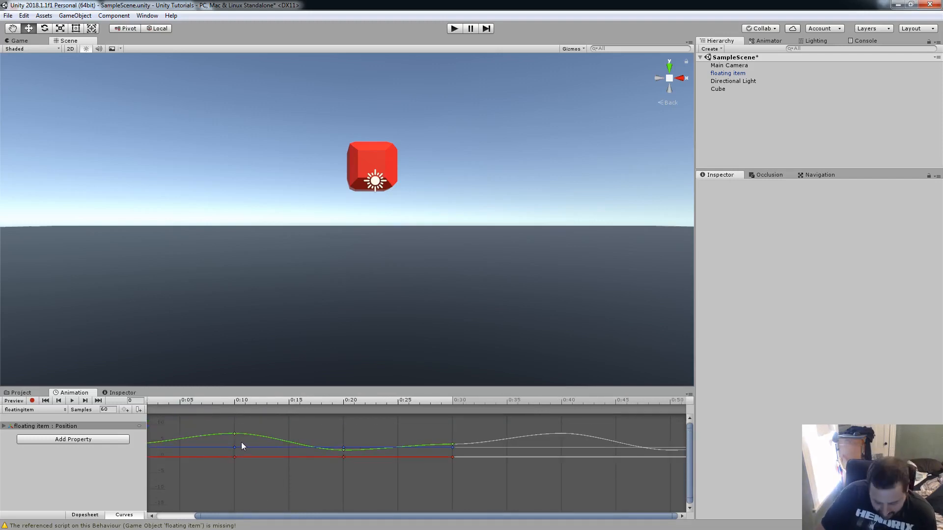
shift+scroll(217, 452, up, 3)
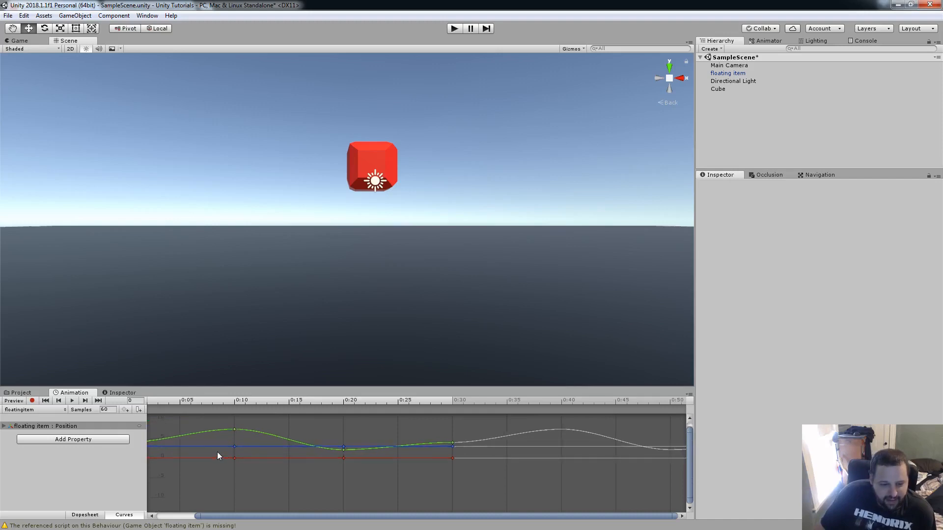
shift+scroll(221, 450, up, 3)
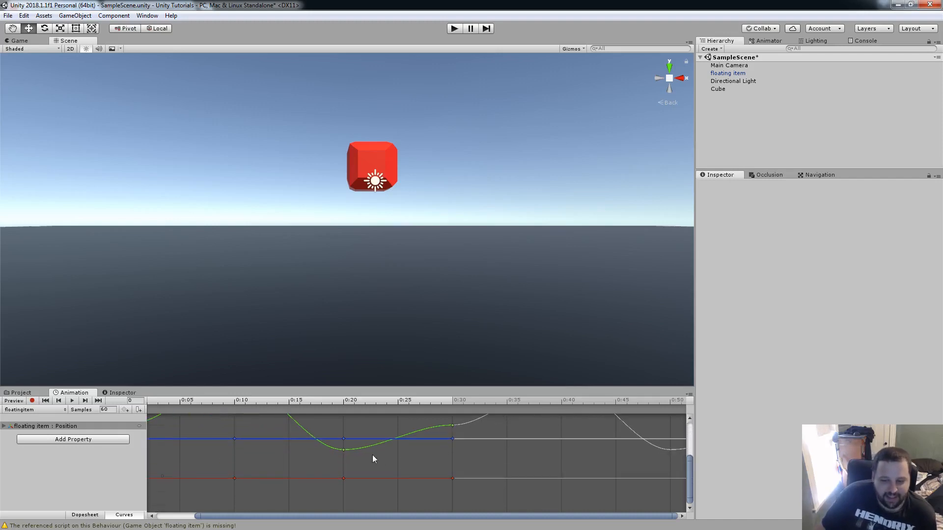
drag(692, 479, 691, 446)
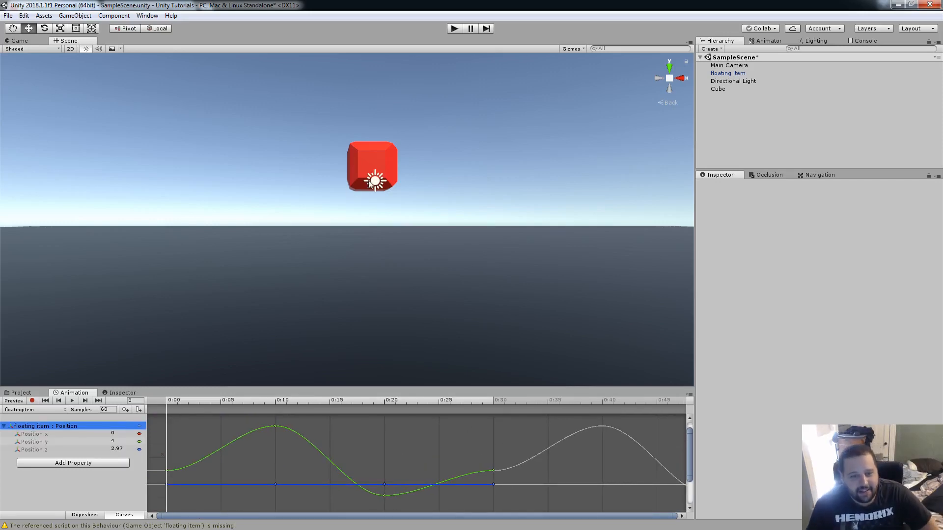
click(52, 441)
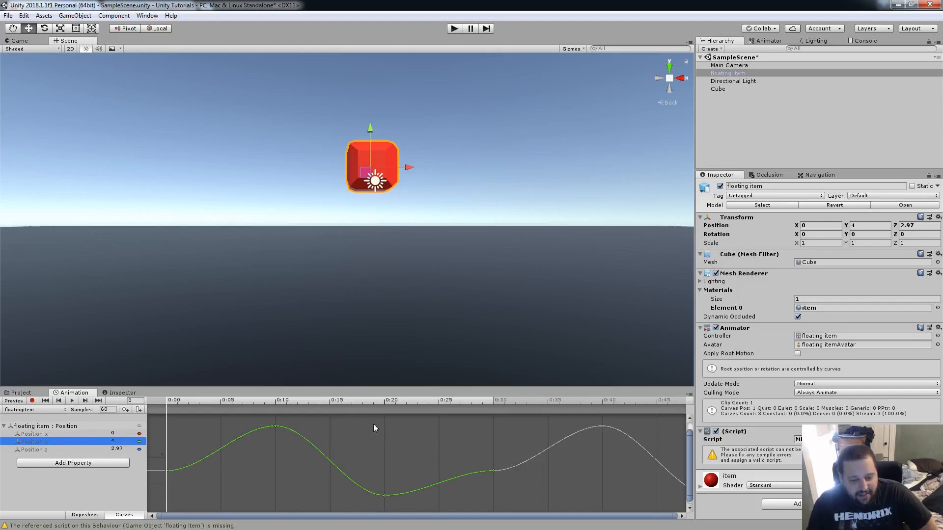
scroll(425, 466, down, 5)
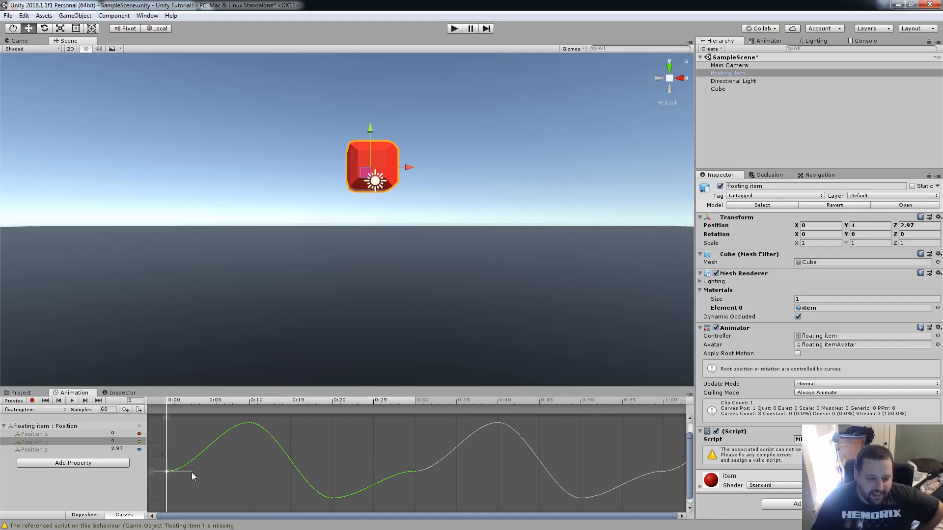
- Tilt the outgoing tangent of the Position.y key at 0:00 upward so the curve rises straight away, and inspect the peak and low keys' tangents
drag(193, 471, 207, 438)
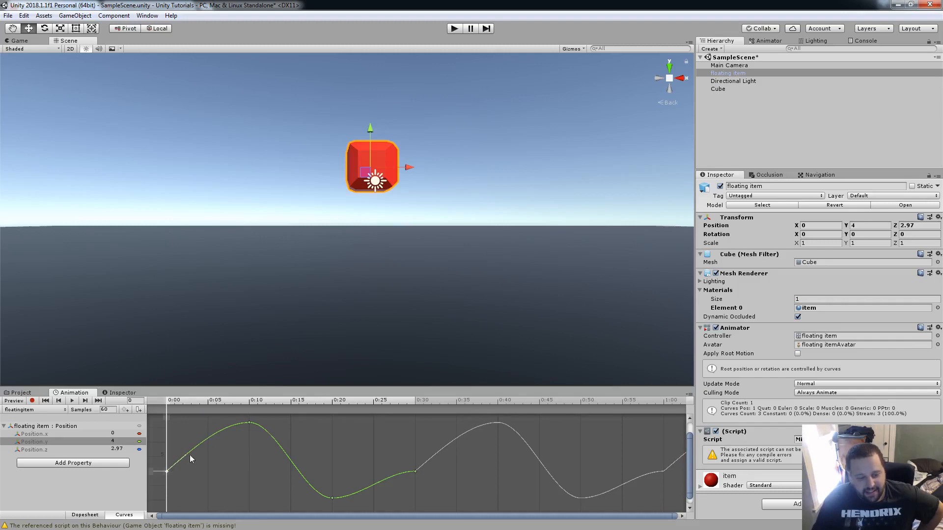
click(334, 499)
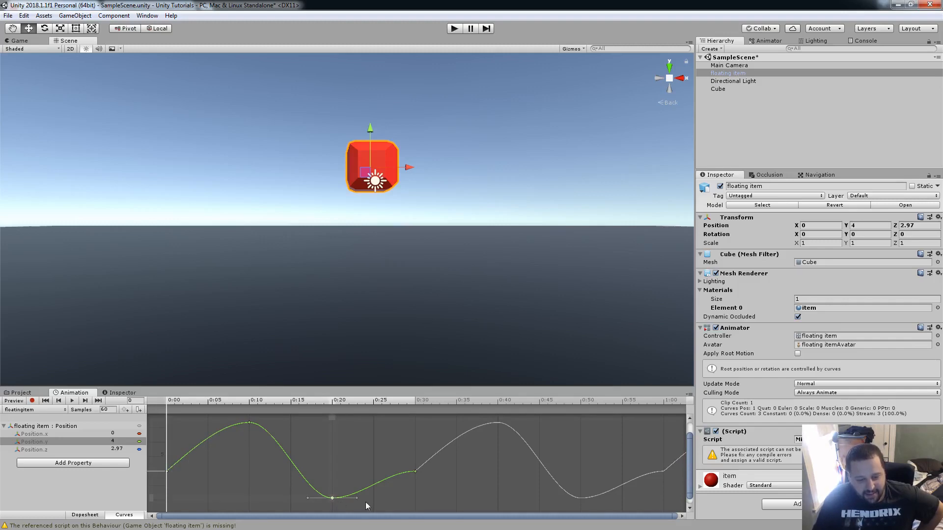
click(250, 422)
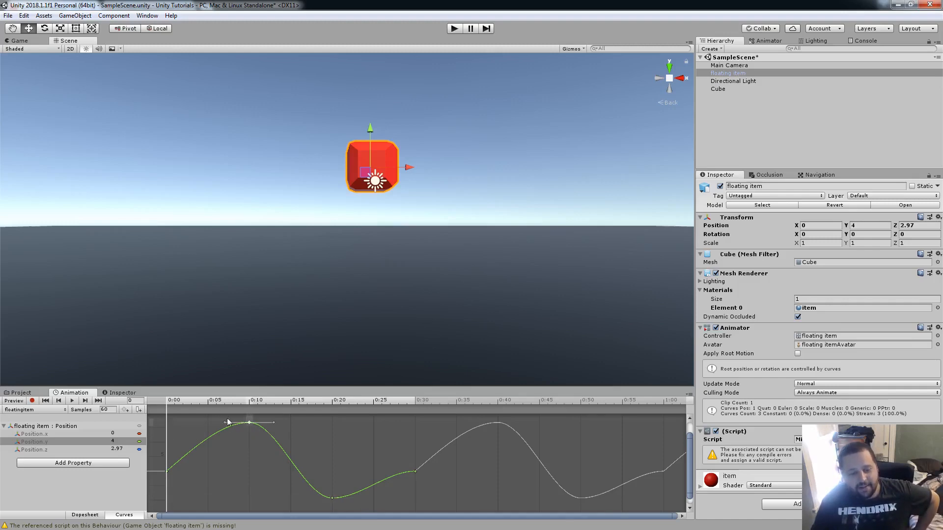
click(333, 498)
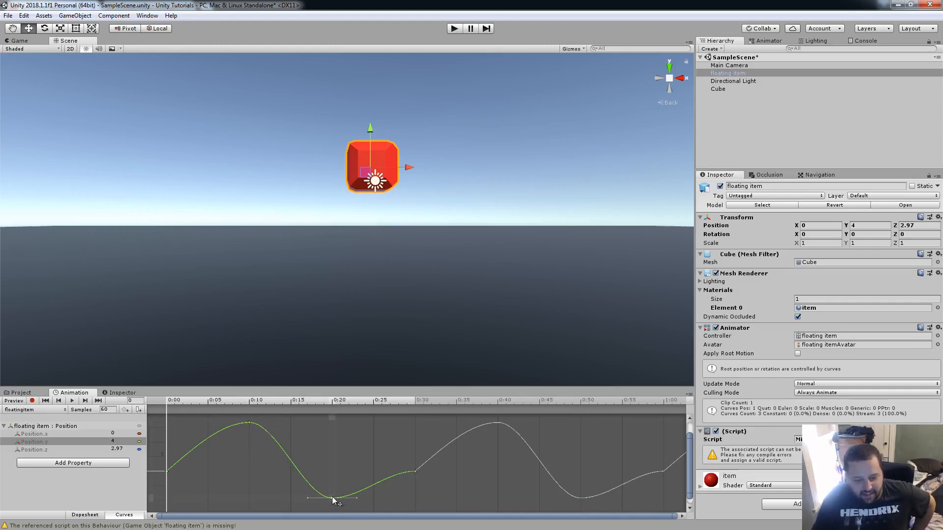
- Steepen the incoming tangent of the Position.y key at 0:30 and shift the low key from 0:20 to about 0:23
click(415, 472)
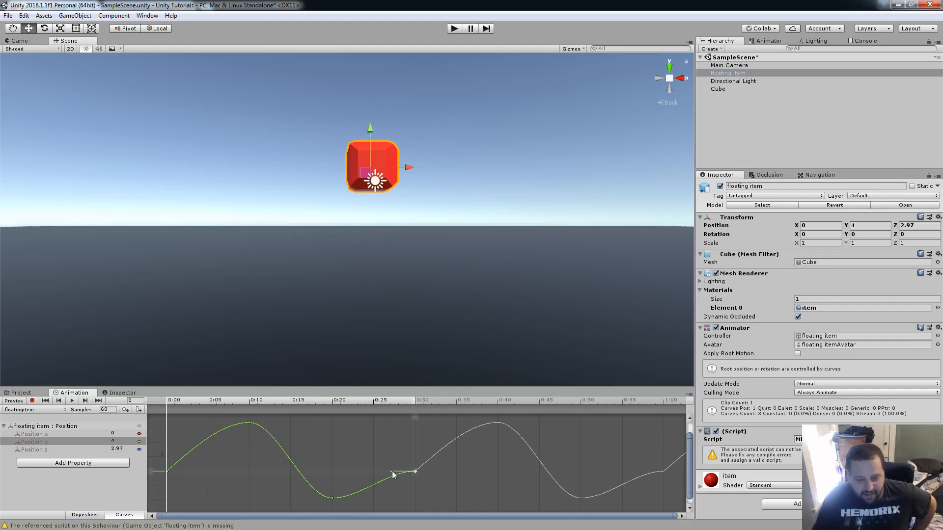
drag(391, 471, 394, 492)
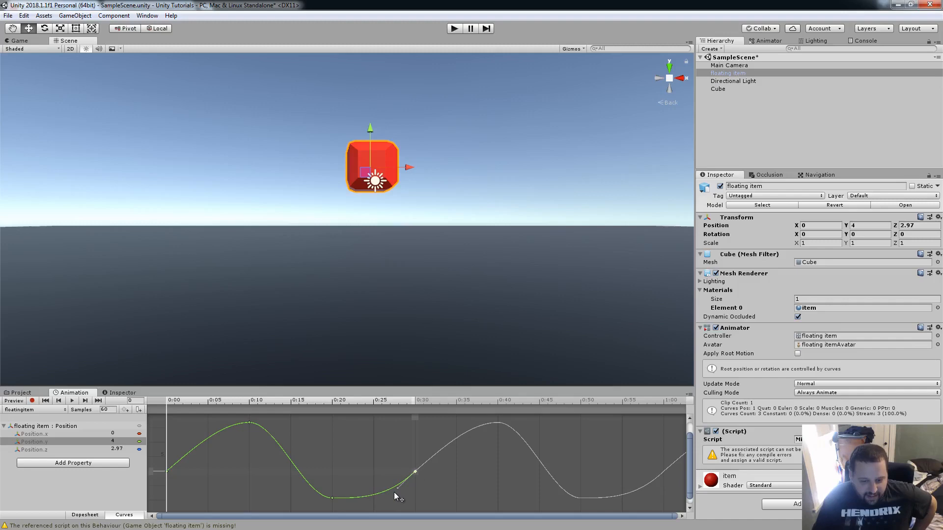
drag(332, 498, 362, 503)
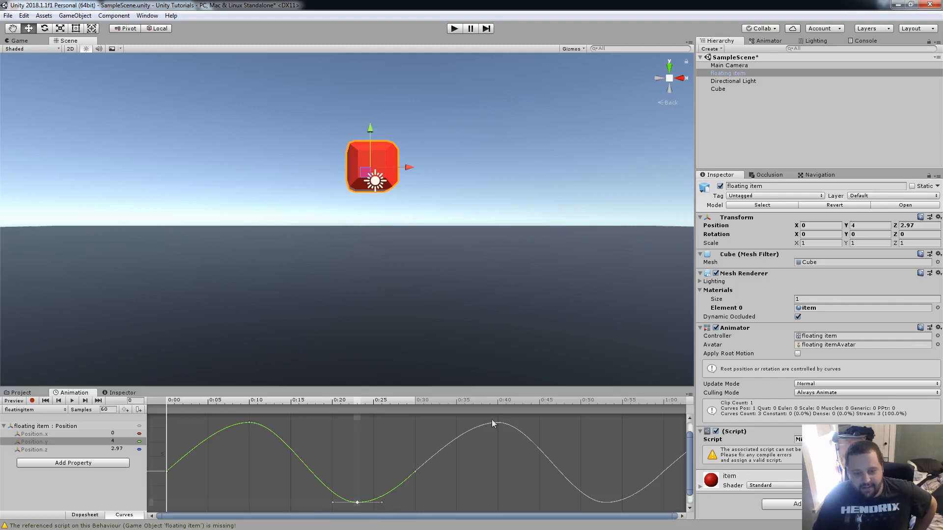
- Play the scene to check the smoothed motion and bring up the Animator state graph with more width
click(454, 30)
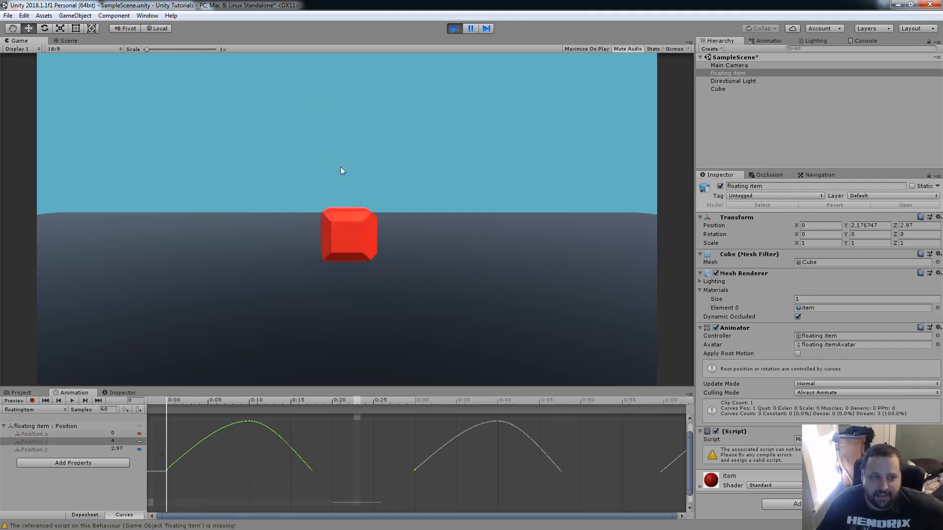
click(147, 16)
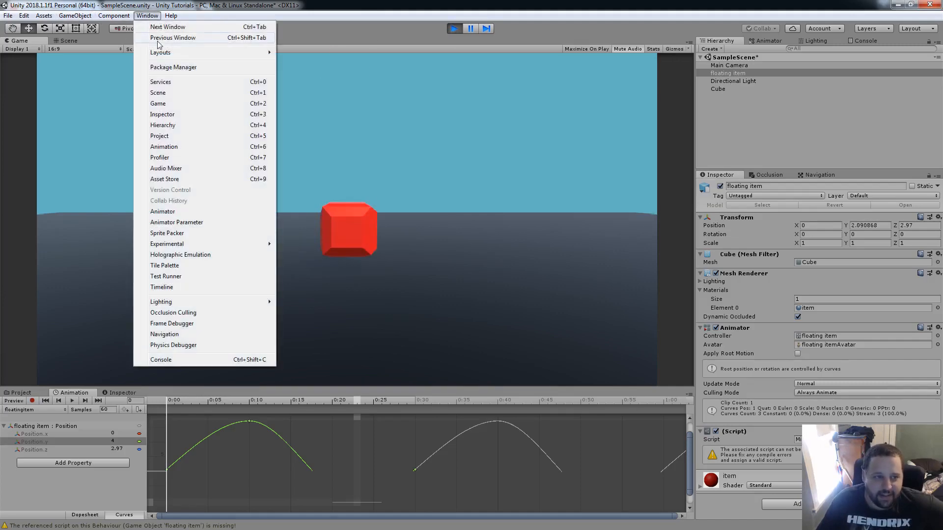
click(165, 216)
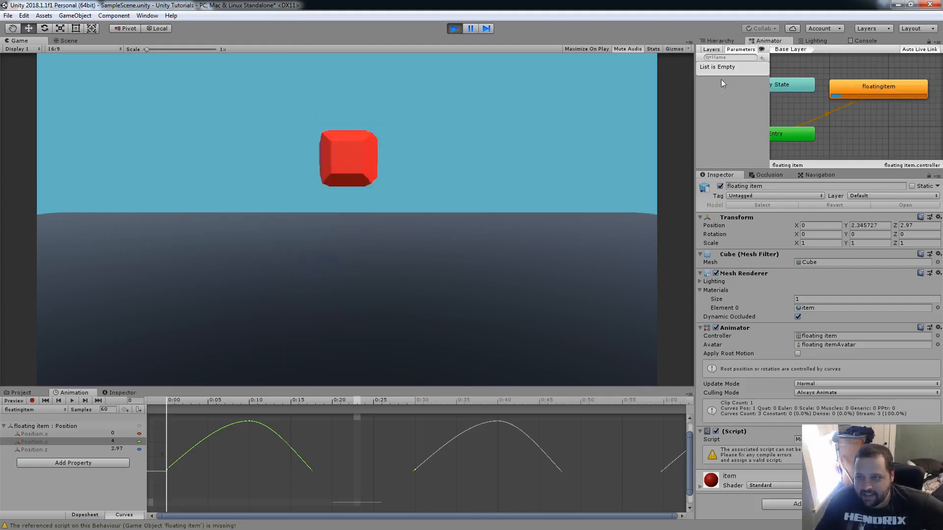
drag(694, 103, 446, 104)
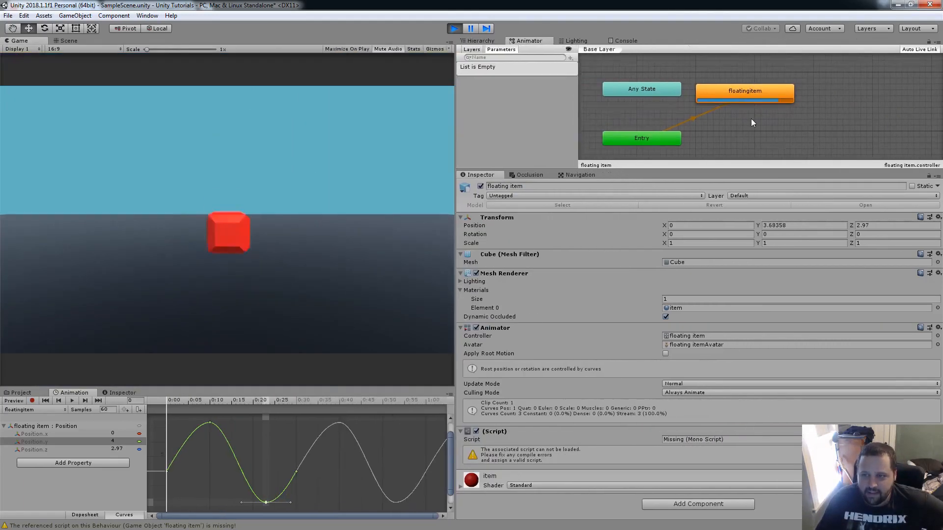
- Set the floatingitem animation state's speed to 0.3
click(732, 89)
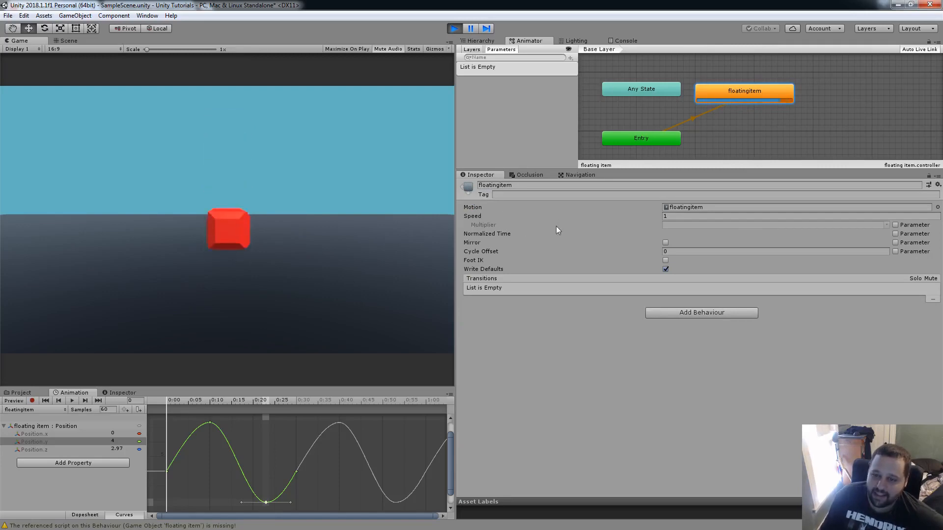
click(715, 216)
text(.3)
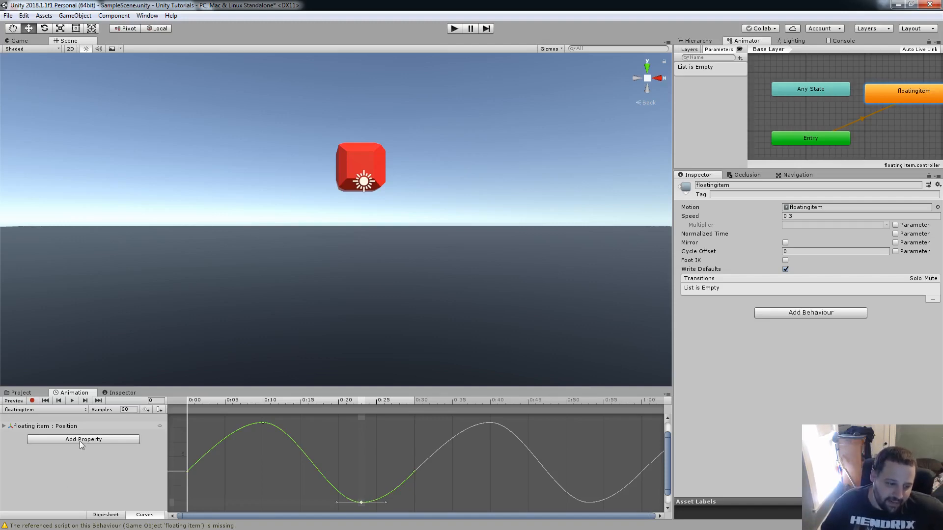
- Record a rotation keyframe at 0:30 on the floating item with its Y rotation set to 360
click(32, 400)
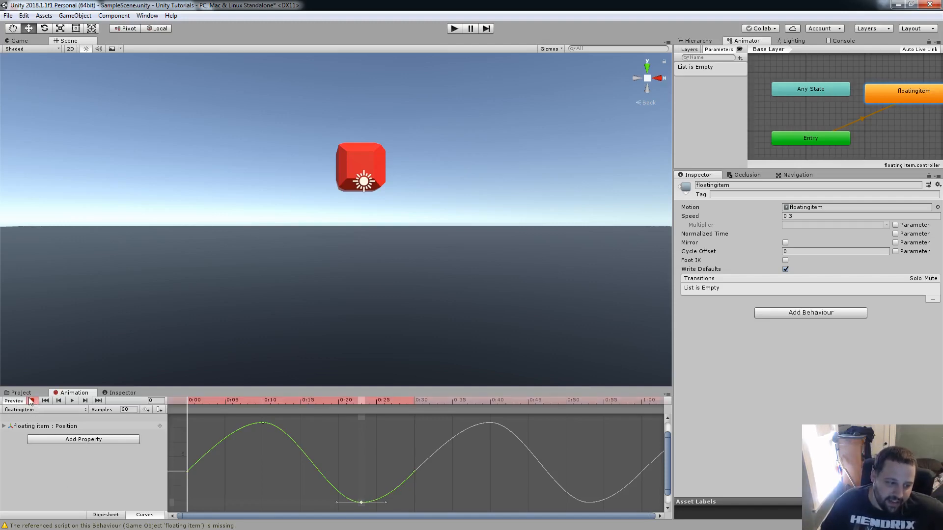
click(105, 516)
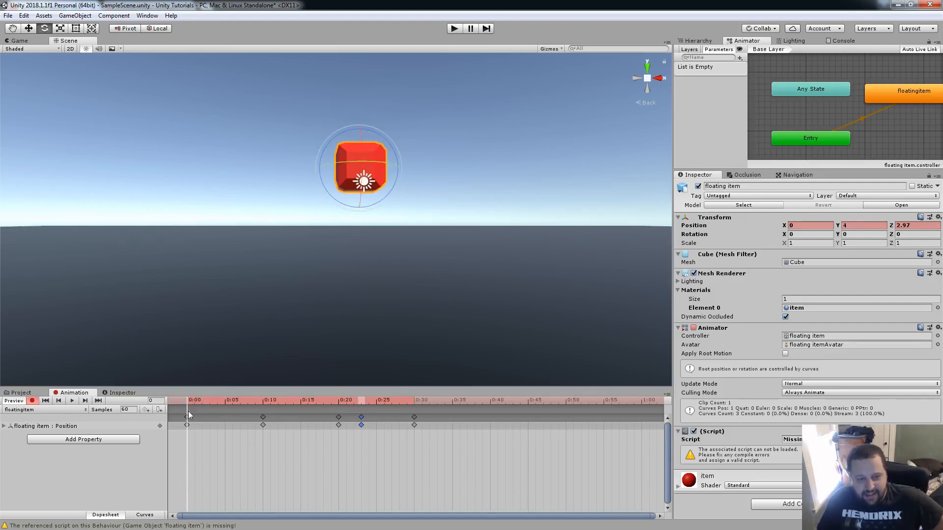
click(415, 401)
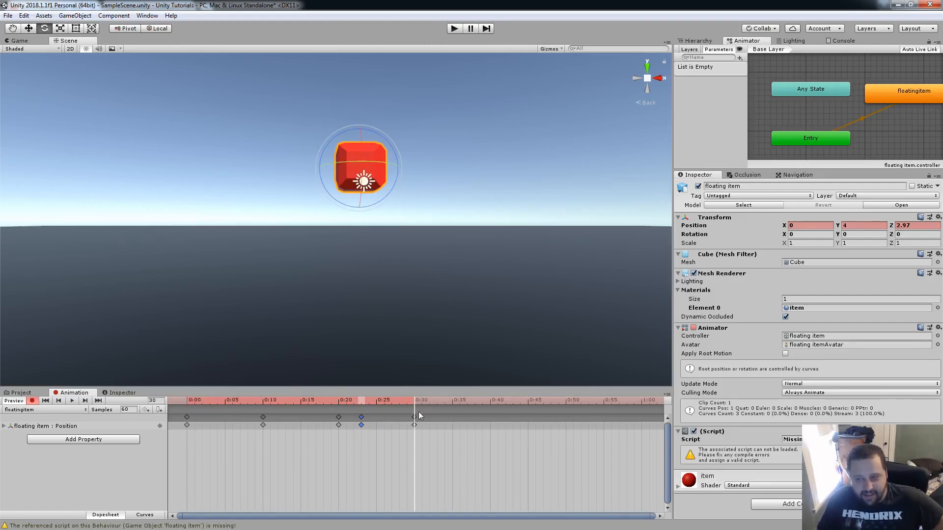
click(699, 42)
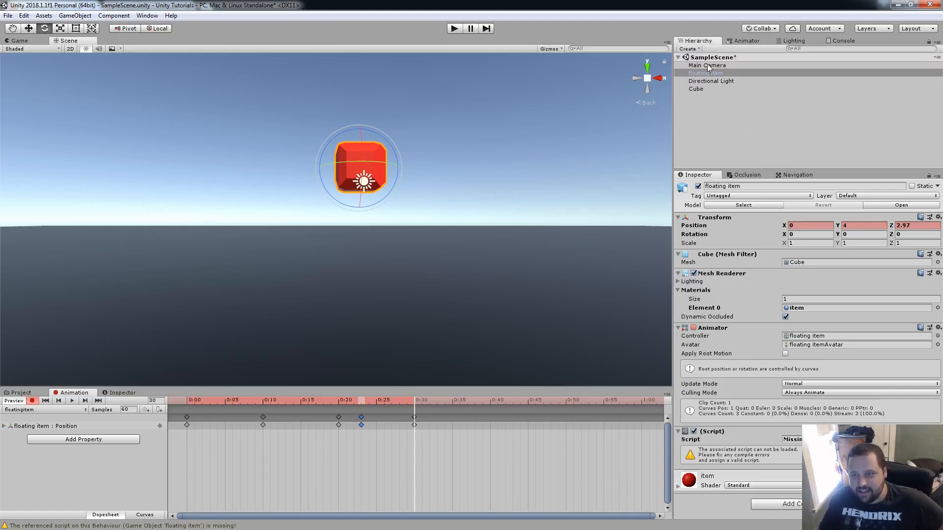
click(705, 74)
click(847, 235)
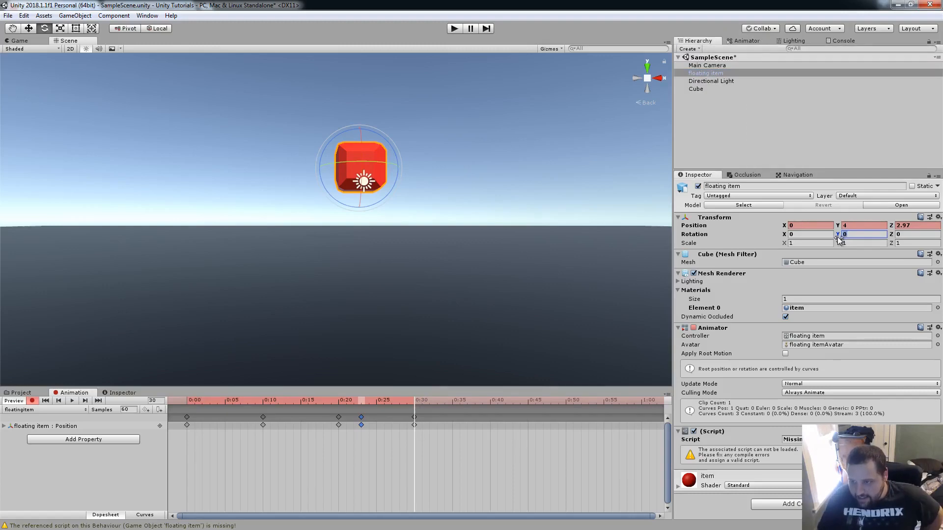
double_click(854, 234)
text(360)
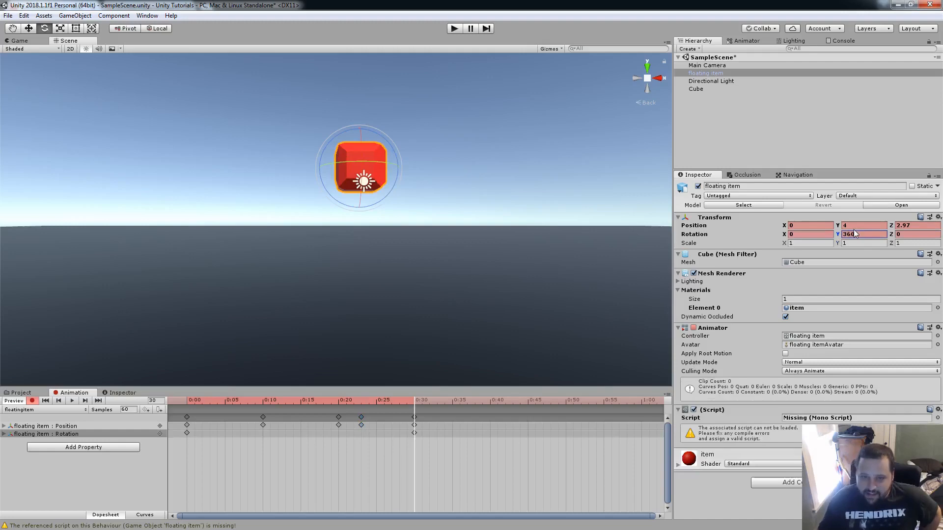
- Scrub through the clip, play the scene to check the combined floating and spinning motion, and stop playback
click(405, 432)
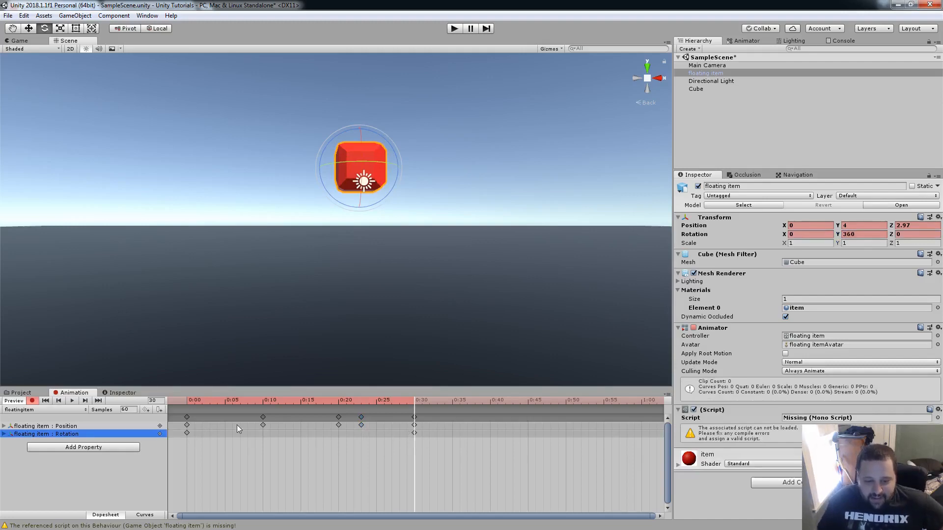
drag(413, 404, 183, 402)
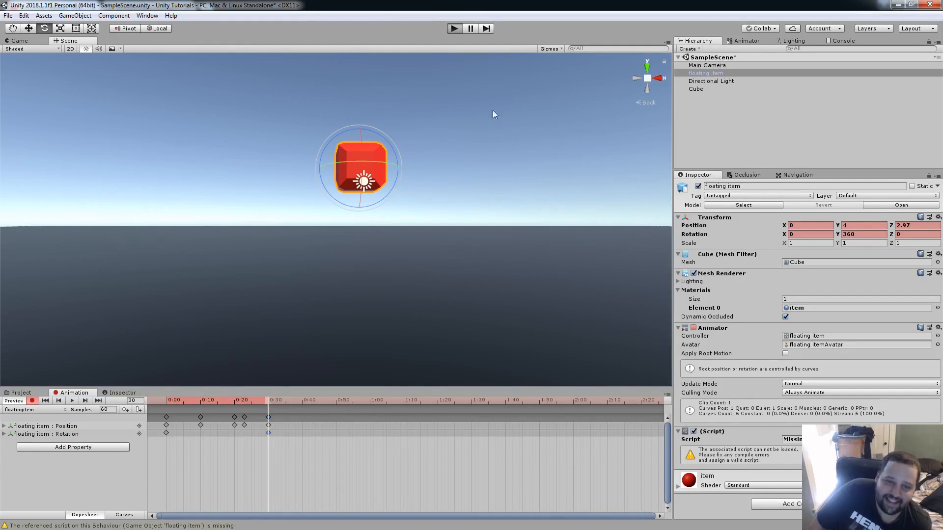
key(ctrl+p)
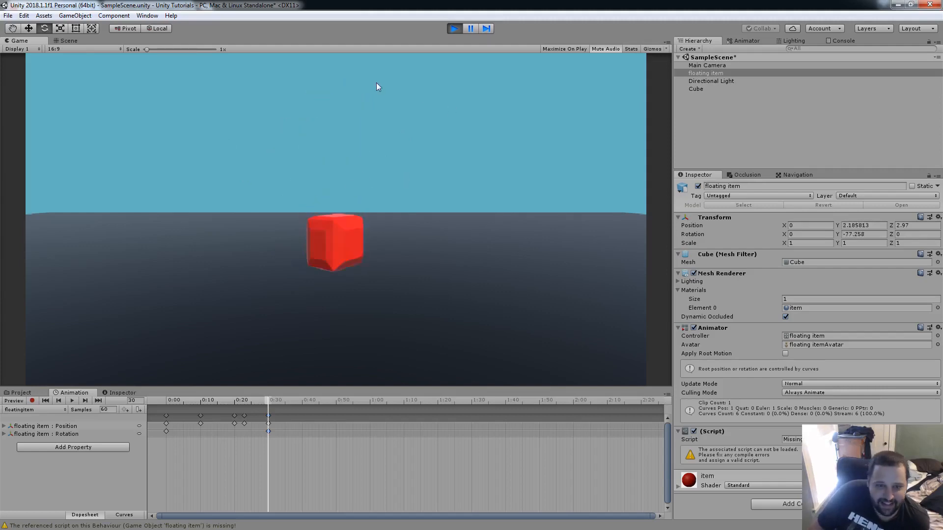
key(ctrl+p)
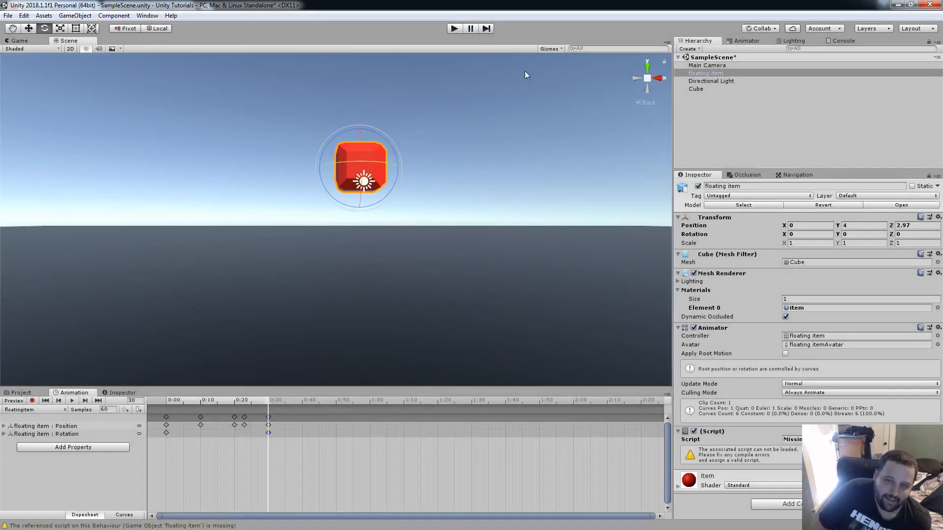
- Straighten the Y rotation curve between 0:00 and 0:30 by tilting both end keys' tangents, and play the scene to check the spin
click(124, 515)
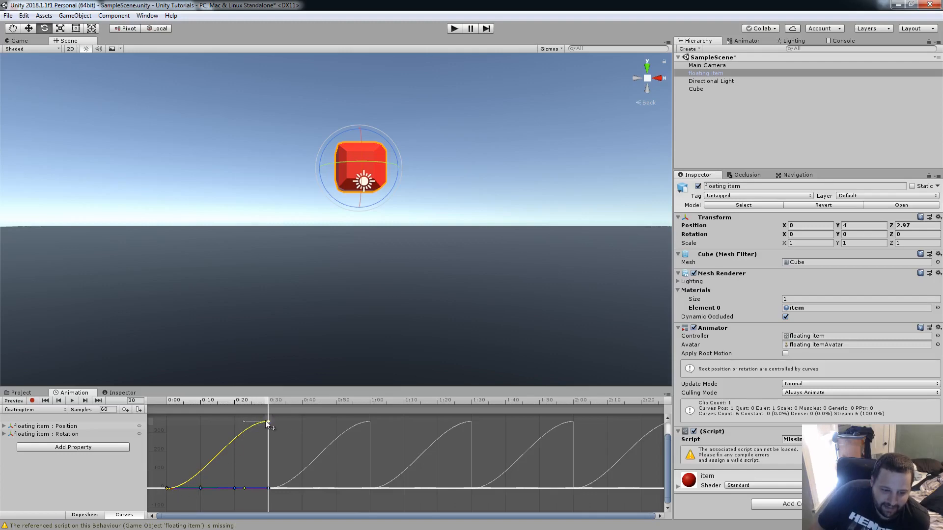
drag(244, 421, 249, 440)
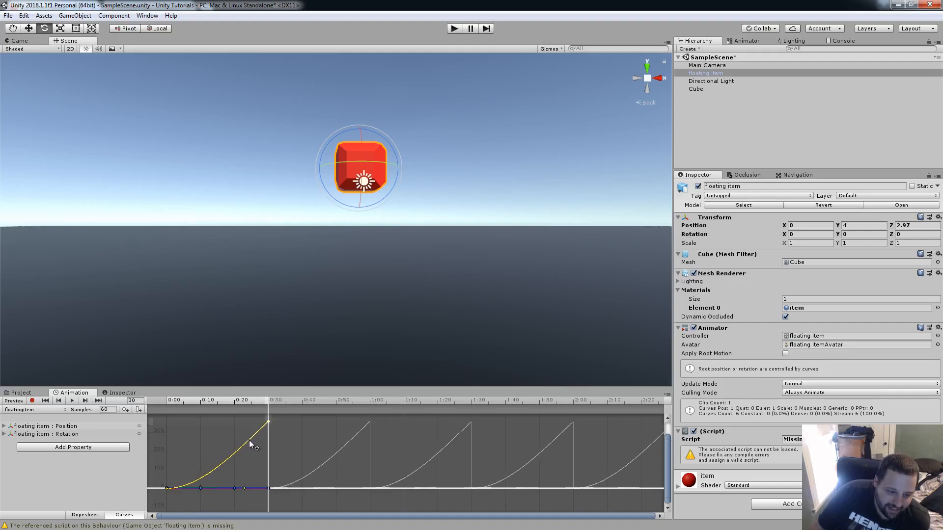
click(166, 489)
drag(190, 488, 193, 472)
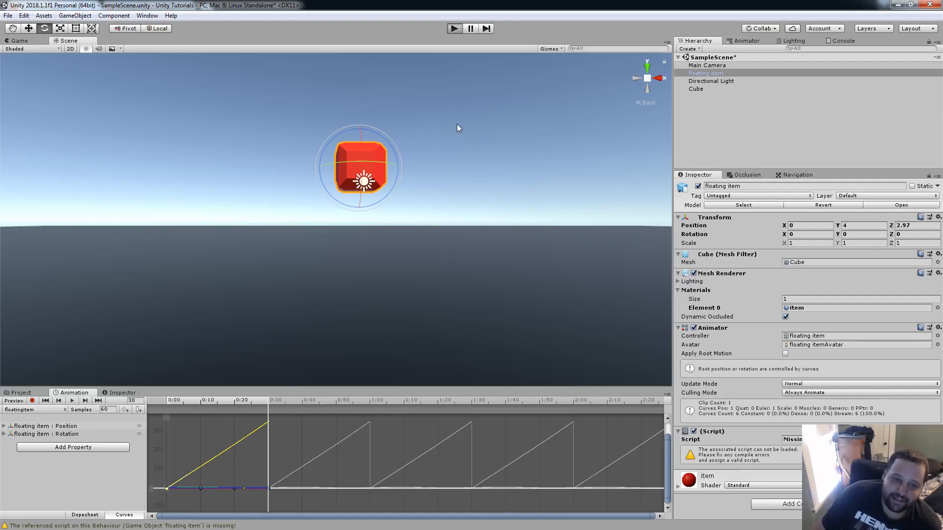
key(ctrl+p)
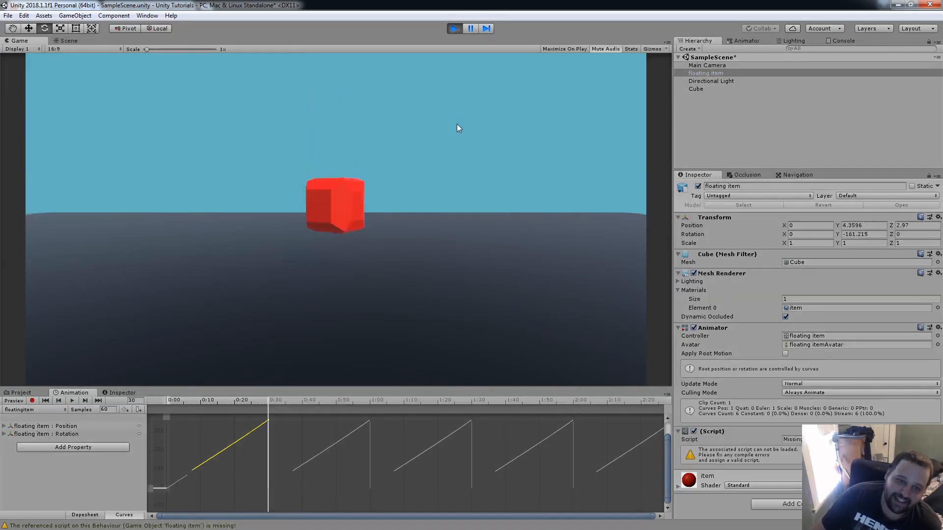